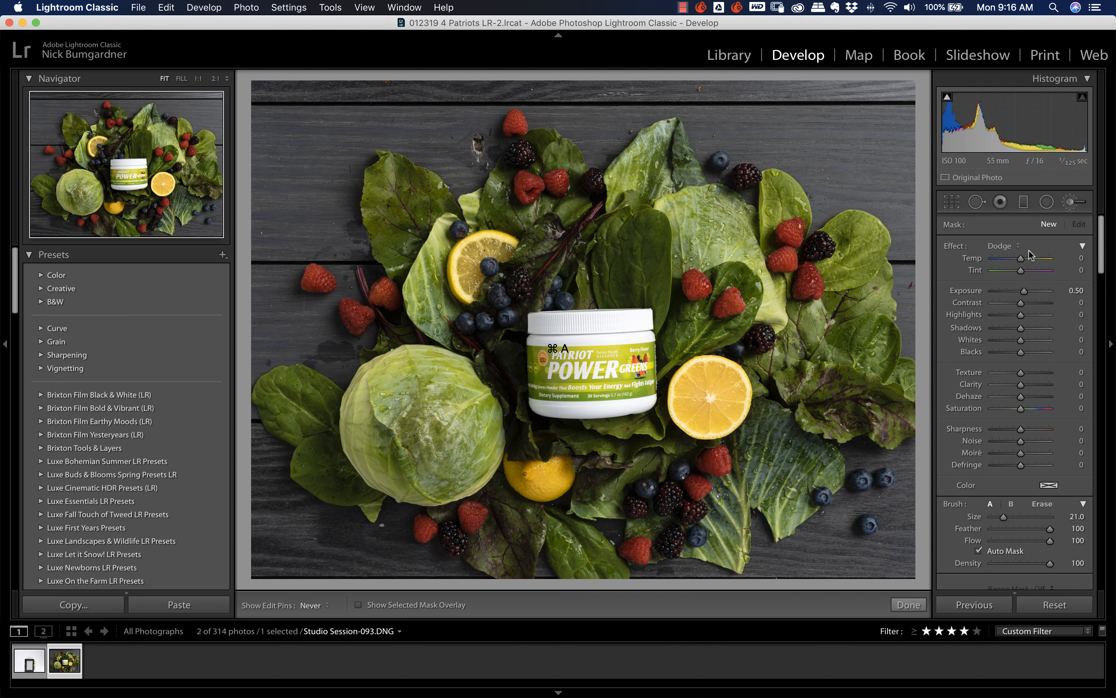
Choose the Dodge effect for the adjustment brush and set its exposure to 0.15
{"action": "left_click", "coordinate": [1000, 246]}
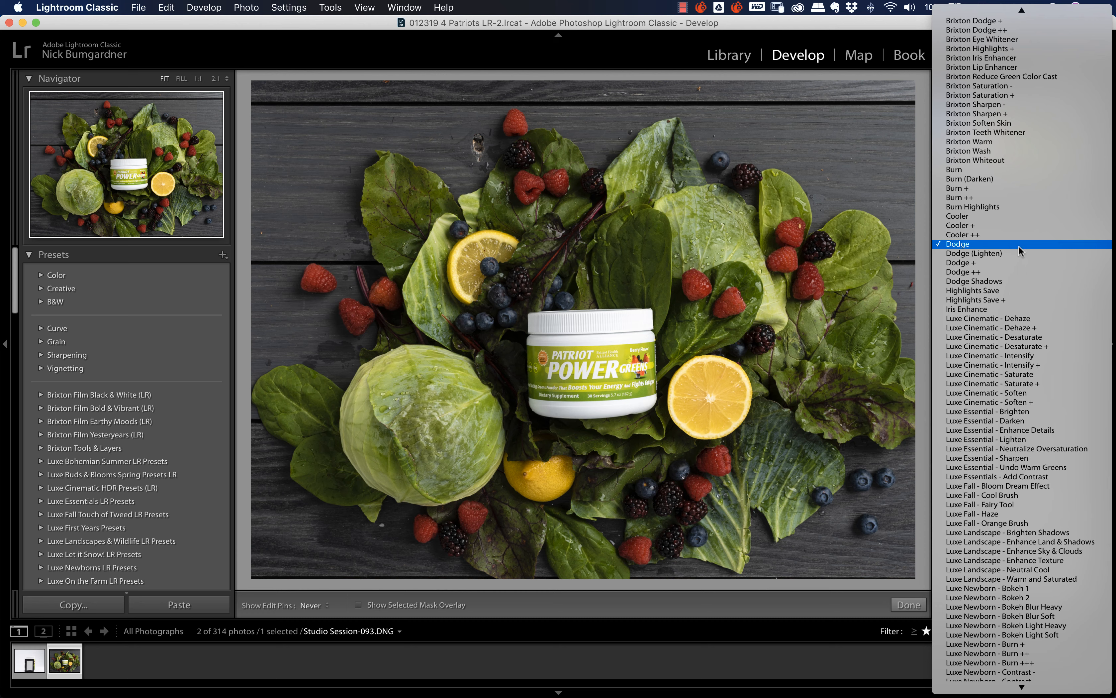
{"action": "left_click", "coordinate": [959, 244]}
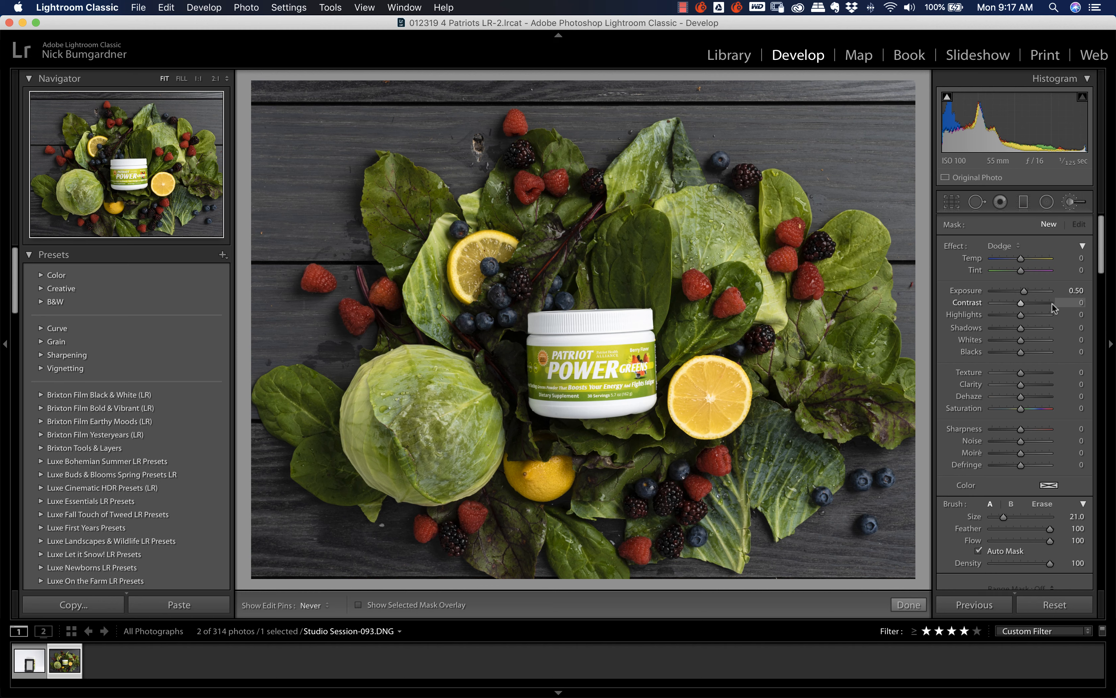
{"action": "left_click", "coordinate": [1076, 293]}
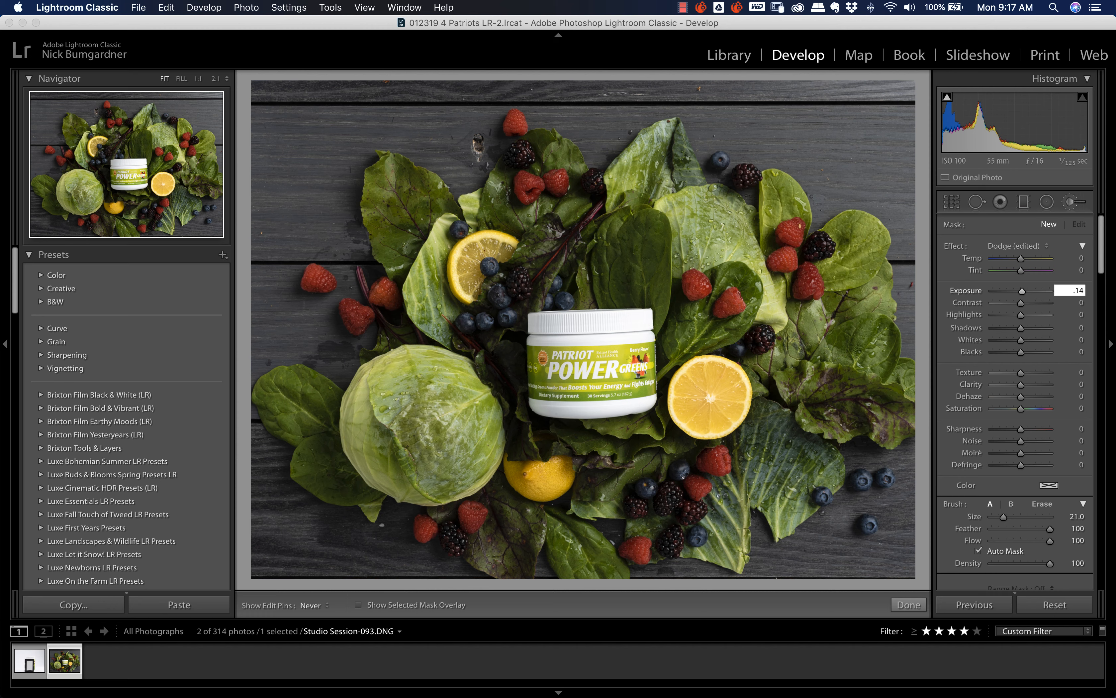
{"action": "key", "text": "Return"}
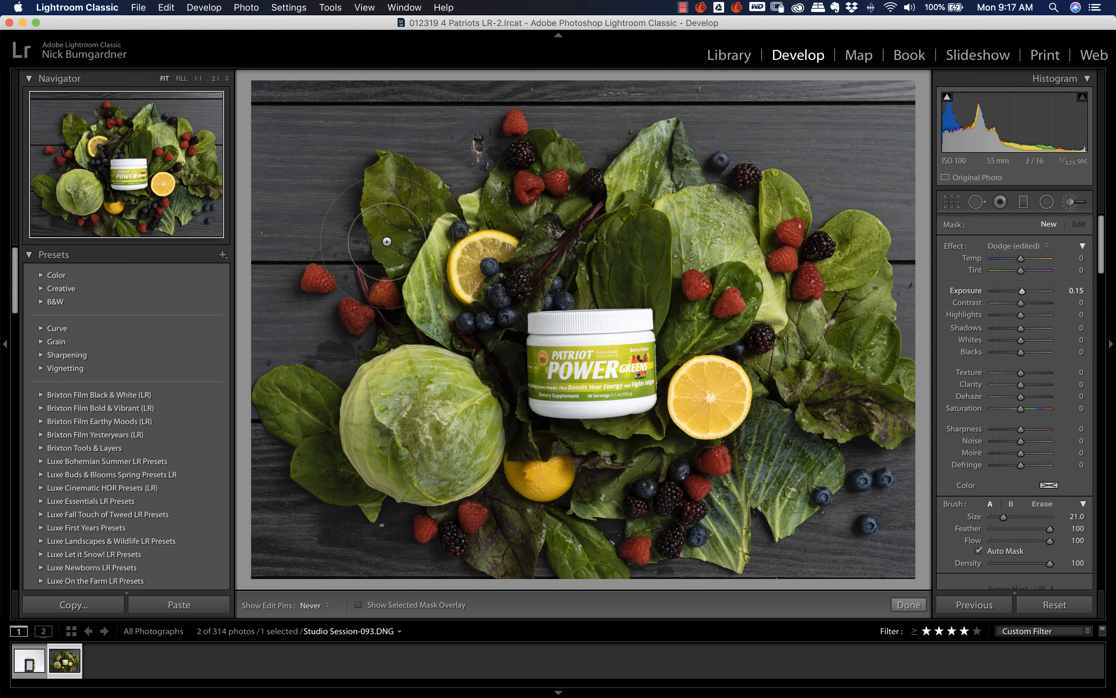
Dodge the blueberry cluster below the lemon slice with a size 5 brush and the cabbage with a larger one
{"action": "scroll", "coordinate": [526, 335], "scroll_direction": "down", "scroll_amount": 9}
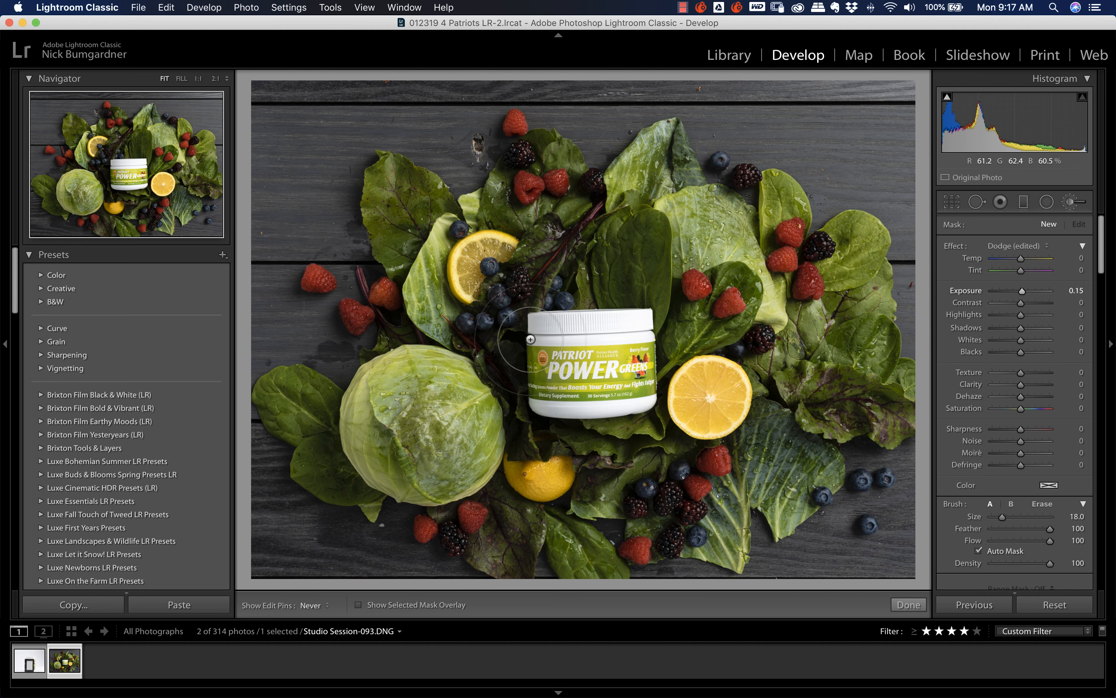
{"action": "scroll", "coordinate": [533, 339], "scroll_direction": "down", "scroll_amount": 7}
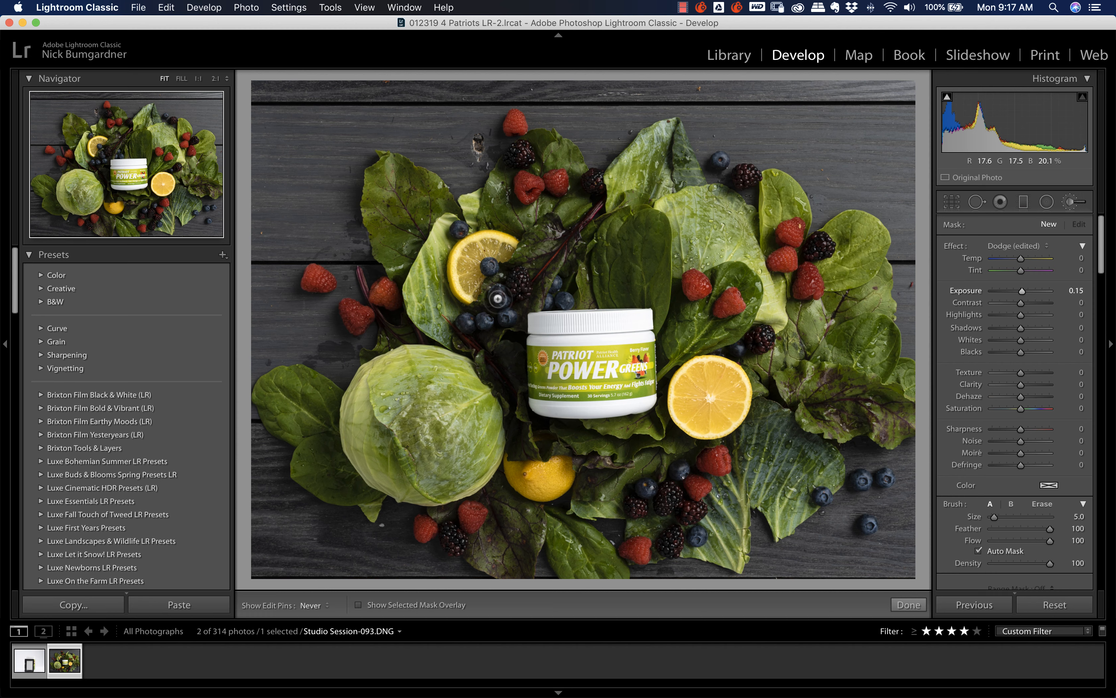
{"action": "mouse_move", "coordinate": [461, 322]}
{"action": "left_mouse_down"}
{"action": "mouse_move", "coordinate": [512, 323]}
{"action": "mouse_move", "coordinate": [475, 305]}
{"action": "mouse_move", "coordinate": [521, 319]}
{"action": "mouse_move", "coordinate": [479, 311]}
{"action": "mouse_move", "coordinate": [512, 309]}
{"action": "mouse_move", "coordinate": [464, 330]}
{"action": "mouse_move", "coordinate": [495, 308]}
{"action": "left_mouse_up"}
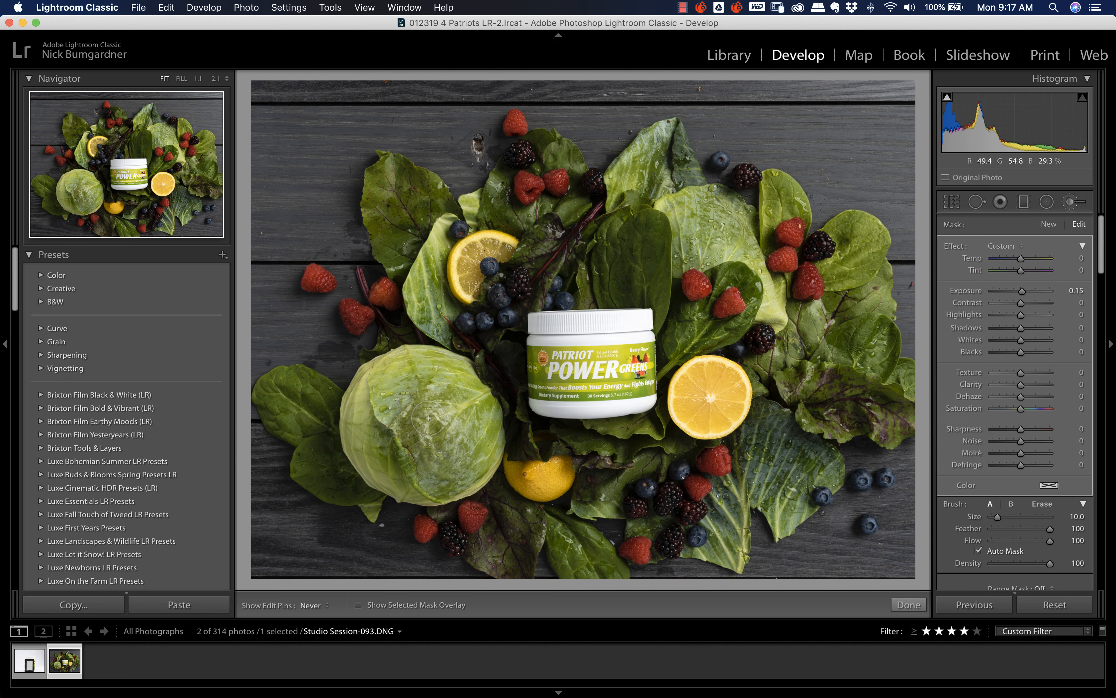
{"action": "key", "text": "bracketright"}
{"action": "mouse_move", "coordinate": [445, 416]}
{"action": "left_mouse_down"}
{"action": "mouse_move", "coordinate": [395, 430]}
{"action": "mouse_move", "coordinate": [418, 432]}
{"action": "left_mouse_up"}
Dodge the wood area beside the blueberries on the far right and the bottom raspberry, using a small brush
{"action": "key", "text": "bracketleft"}
{"action": "key", "text": "bracketleft"}
{"action": "key", "text": "bracketleft"}
{"action": "key", "text": "bracketleft"}
{"action": "key", "text": "bracketleft"}
{"action": "key", "text": "bracketleft"}
{"action": "key", "text": "bracketleft"}
{"action": "key", "text": "bracketleft"}
{"action": "key", "text": "bracketleft"}
{"action": "key", "text": "bracketleft"}
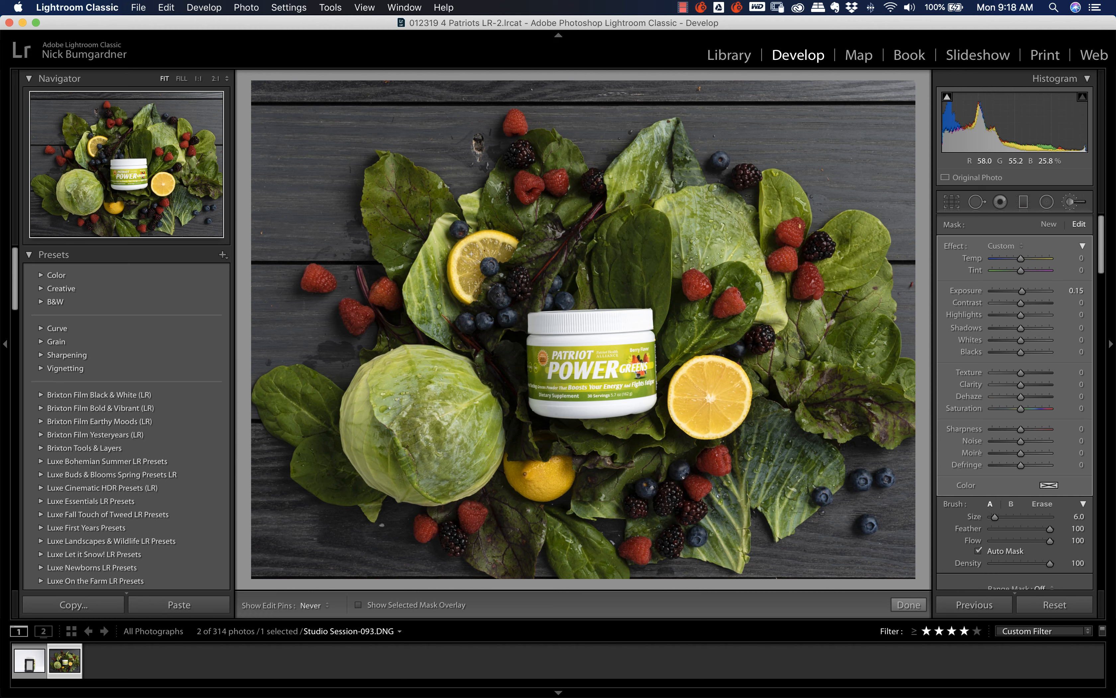
{"action": "key", "text": "bracketright"}
{"action": "key", "text": "bracketright"}
{"action": "key", "text": "bracketright"}
{"action": "key", "text": "bracketright"}
{"action": "key", "text": "bracketright"}
{"action": "key", "text": "bracketright"}
{"action": "key", "text": "bracketright"}
{"action": "key", "text": "bracketleft"}
{"action": "key", "text": "bracketleft"}
{"action": "key", "text": "bracketleft"}
{"action": "key", "text": "bracketleft"}
{"action": "key", "text": "bracketleft"}
{"action": "key", "text": "bracketleft"}
{"action": "key", "text": "bracketleft"}
{"action": "left_click_drag", "start_coordinate": [889, 479], "coordinate": [882, 482]}
{"action": "key", "text": "]"}
{"action": "left_click_drag", "start_coordinate": [628, 548], "coordinate": [646, 551]}
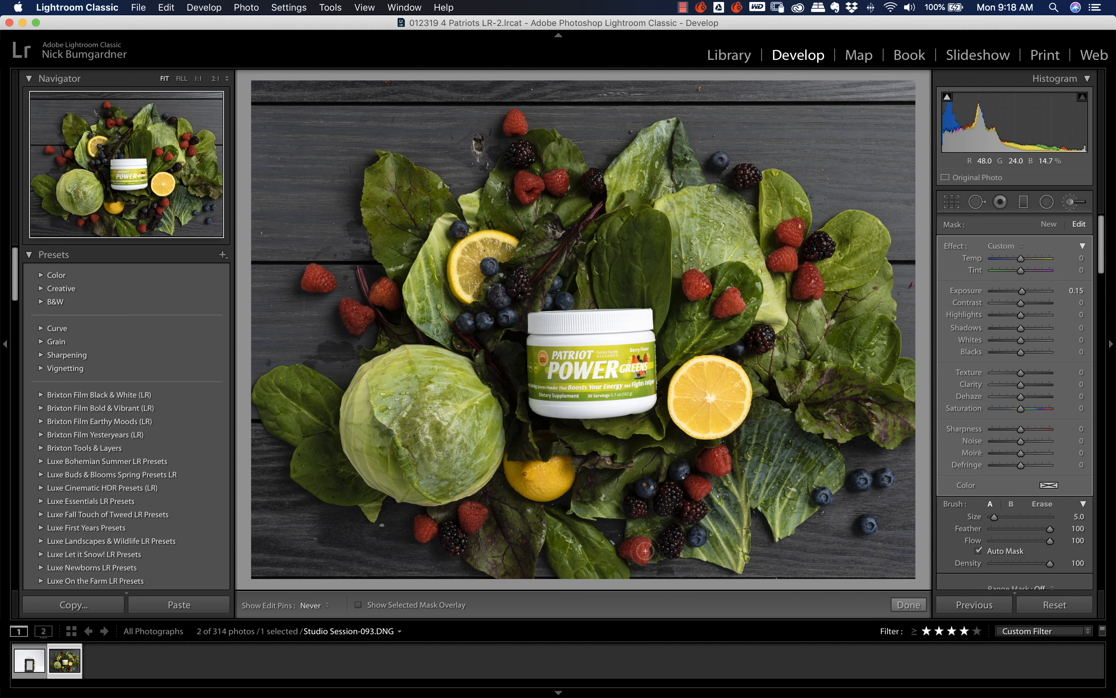
Dodge the raspberries below the cabbage, the ones above it, and the berries at the top of the arrangement
{"action": "mouse_move", "coordinate": [475, 522]}
{"action": "left_mouse_down"}
{"action": "mouse_move", "coordinate": [468, 508]}
{"action": "mouse_move", "coordinate": [481, 519]}
{"action": "mouse_move", "coordinate": [441, 550]}
{"action": "mouse_move", "coordinate": [430, 532]}
{"action": "left_mouse_up"}
{"action": "left_click_drag", "start_coordinate": [343, 328], "coordinate": [386, 298]}
{"action": "key", "text": "bracketright"}
{"action": "key", "text": "bracketright"}
{"action": "key", "text": "bracketright"}
{"action": "mouse_move", "coordinate": [536, 187]}
{"action": "left_mouse_down"}
{"action": "mouse_move", "coordinate": [551, 183]}
{"action": "mouse_move", "coordinate": [521, 152]}
{"action": "left_mouse_up"}
Dodge the large leaf above the jar with a size 10 brush and reduce the brush size to 7
{"action": "key", "text": "]"}
{"action": "key", "text": "]"}
{"action": "left_click_drag", "start_coordinate": [630, 271], "coordinate": [627, 277]}
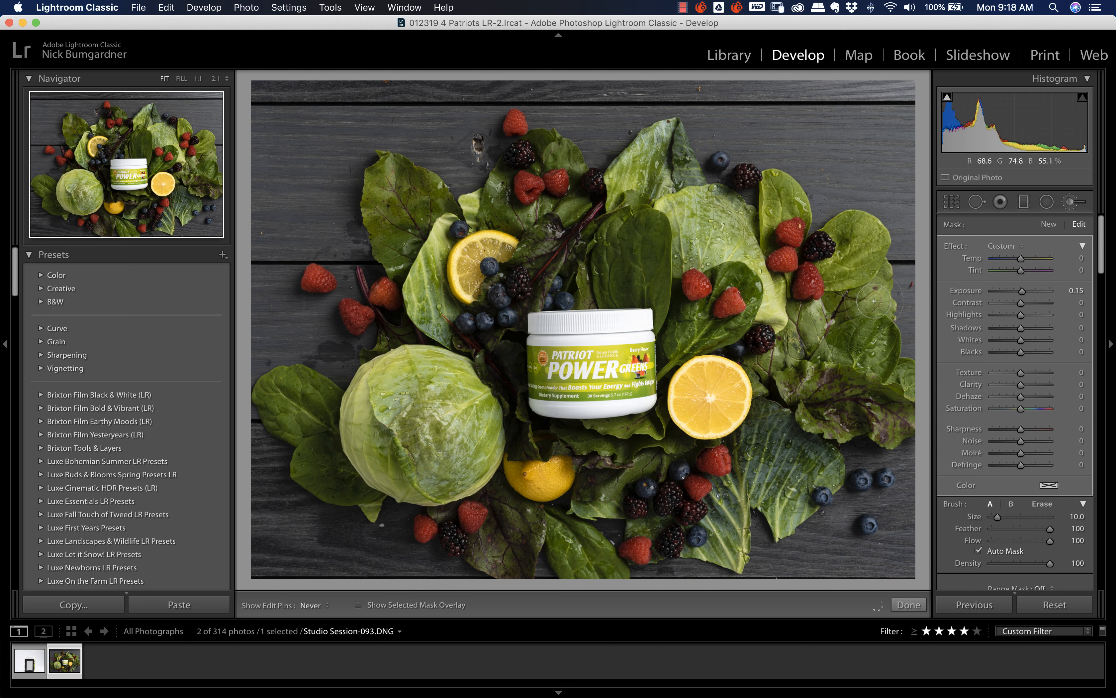
{"action": "key", "text": "["}
{"action": "key", "text": "["}
{"action": "key", "text": "["}
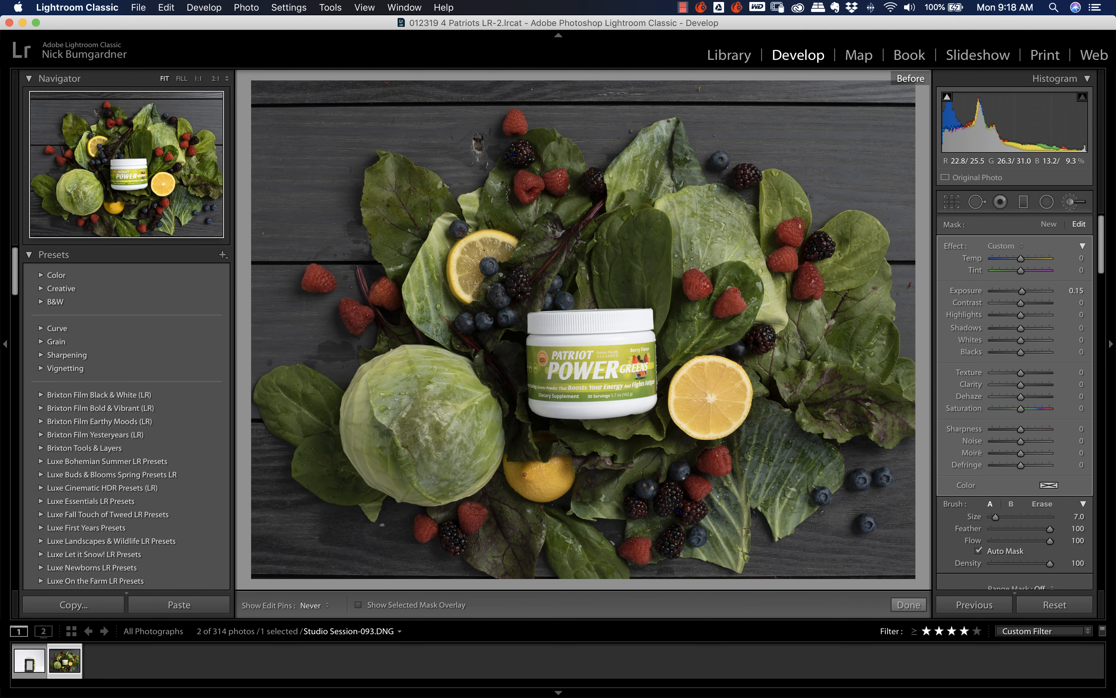
Compare the dodged photo with its before view
{"action": "key", "text": "backslash"}
{"action": "key", "text": "backslash"}
{"action": "key", "text": "backslash"}
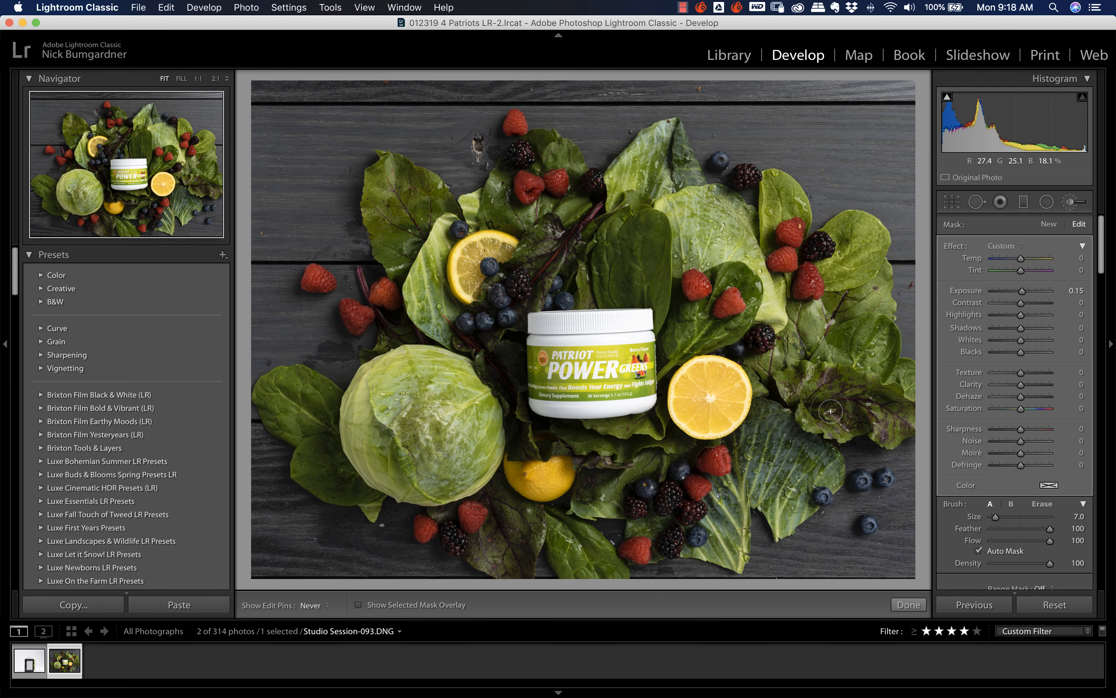
{"action": "key", "text": "backslash"}
{"action": "key", "text": "backslash"}
{"action": "key", "text": "backslash"}
{"action": "key", "text": "backslash"}
{"action": "key", "text": "backslash"}
Start a new brush mask with the Burn effect and set its exposure to -0.15
{"action": "left_click", "coordinate": [1049, 225]}
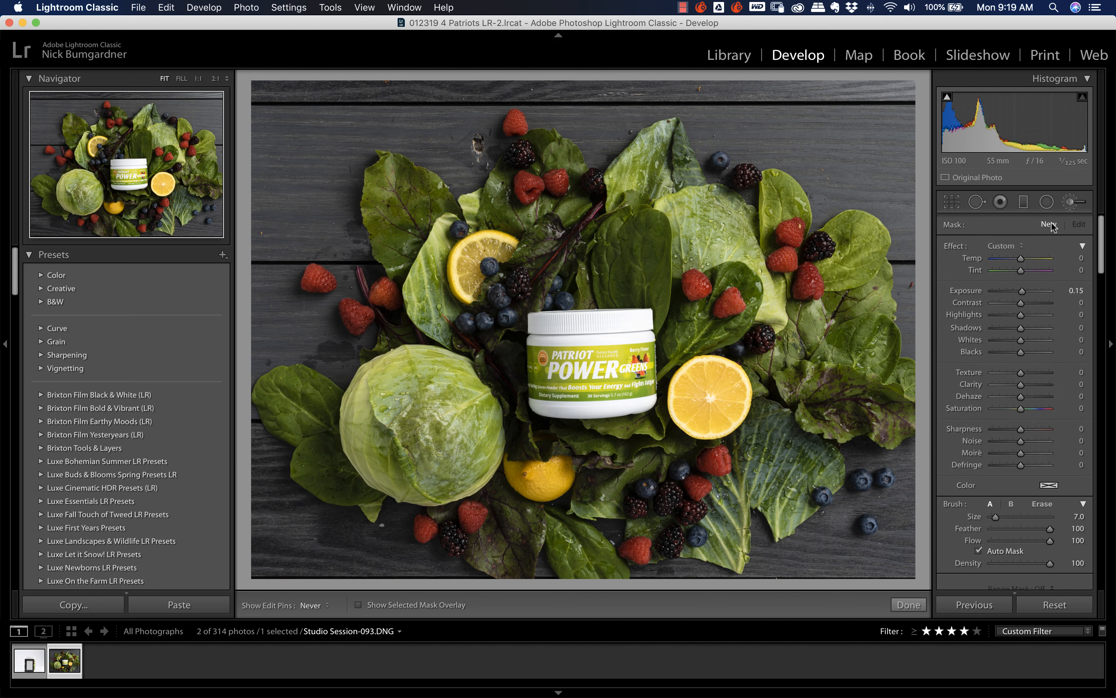
{"action": "left_click", "coordinate": [1010, 246]}
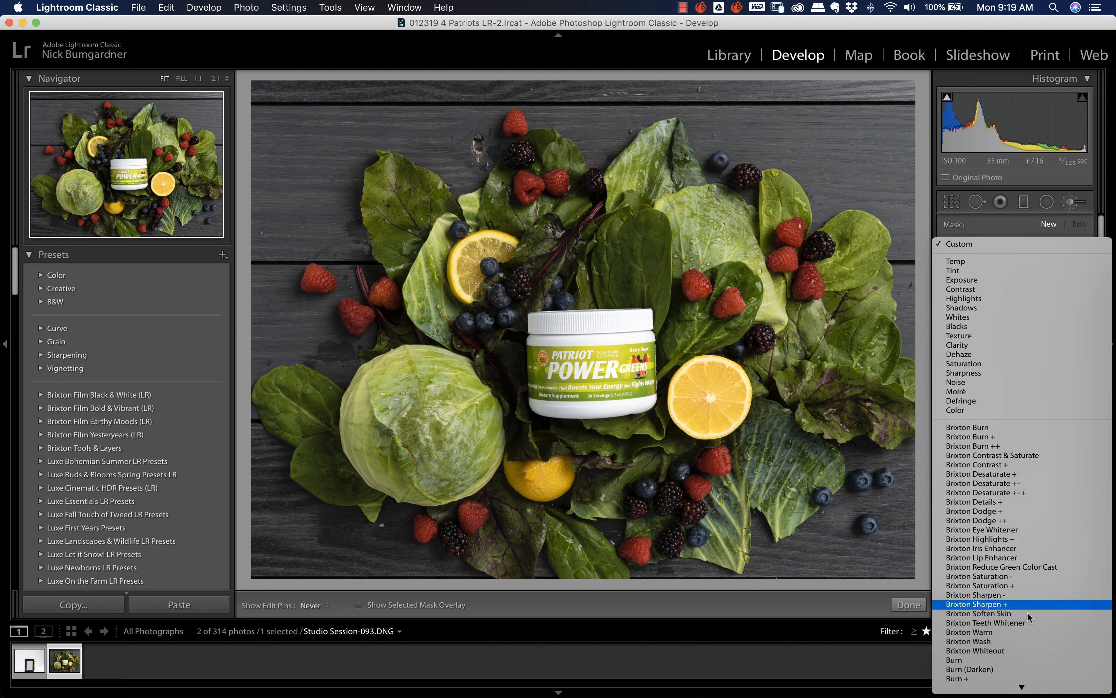
{"action": "scroll", "coordinate": [1038, 590], "scroll_direction": "down", "scroll_amount": 4}
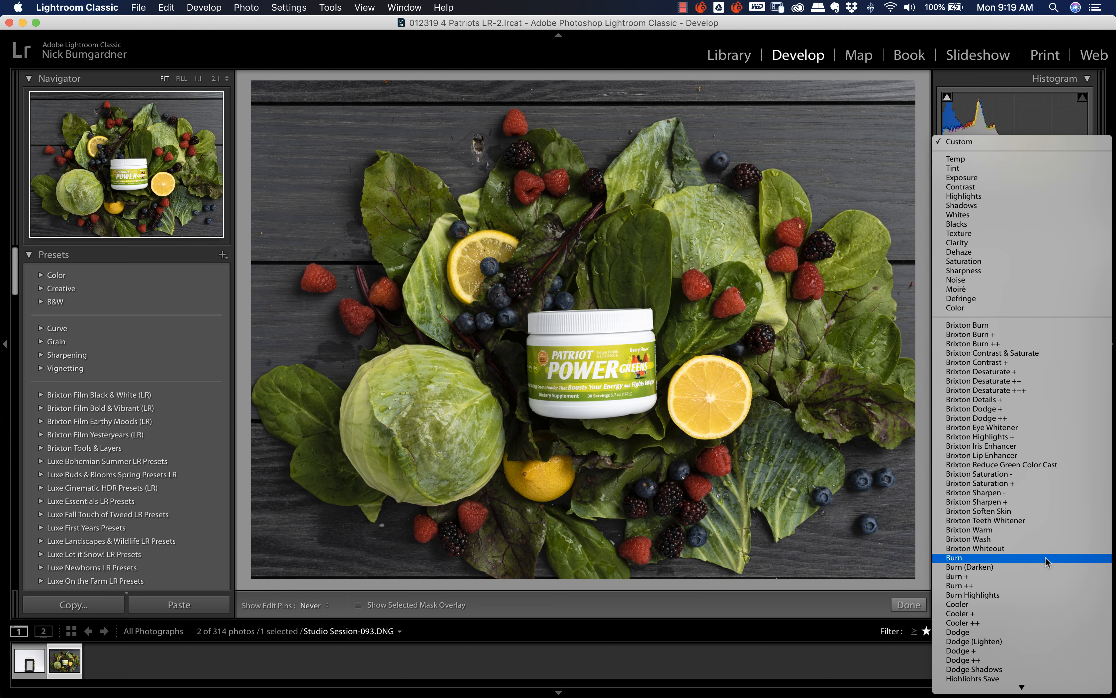
{"action": "left_click", "coordinate": [1028, 559]}
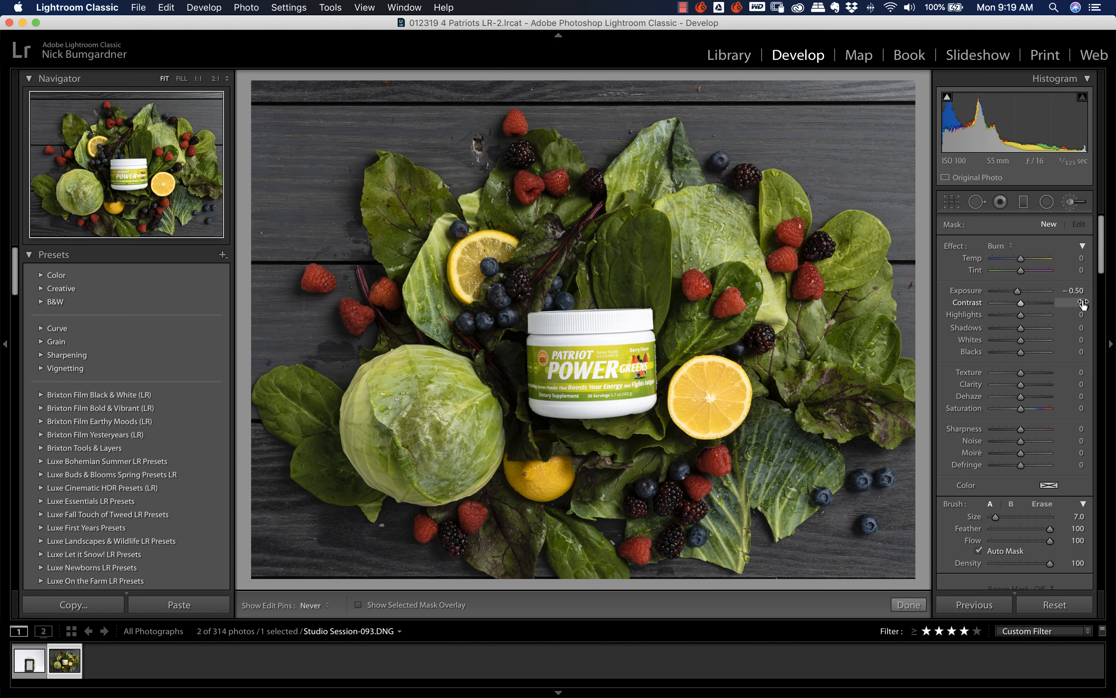
{"action": "left_click", "coordinate": [1069, 291]}
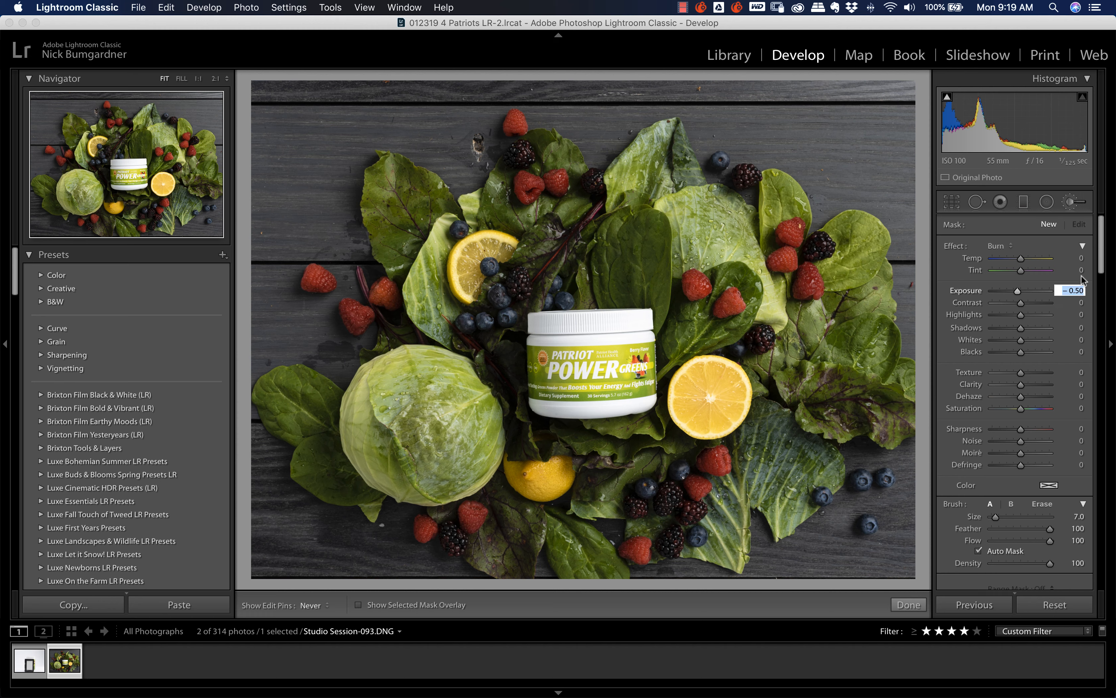
{"action": "type", "text": "-"}
{"action": "type", "text": ".15"}
{"action": "key", "text": "Return"}
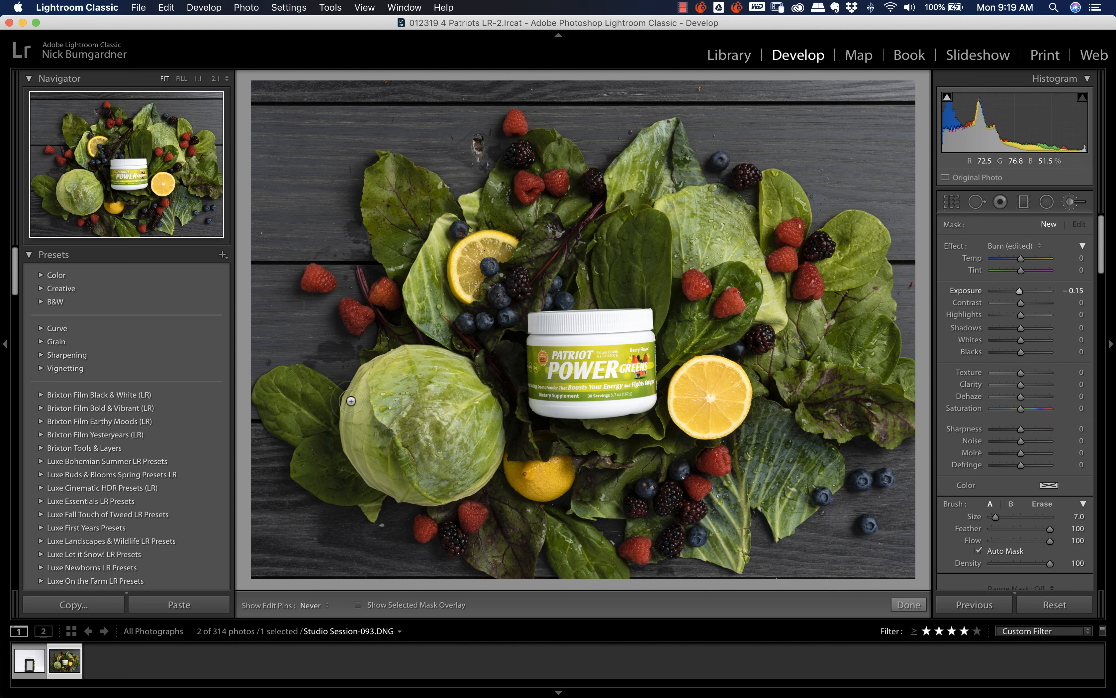
Burn the shadowed lower-left edge of the cabbage with a smaller brush
{"action": "key", "text": "["}
{"action": "key", "text": "["}
{"action": "key", "text": "["}
{"action": "mouse_move", "coordinate": [336, 448]}
{"action": "left_mouse_down"}
{"action": "mouse_move", "coordinate": [308, 443]}
{"action": "mouse_move", "coordinate": [304, 479]}
{"action": "mouse_move", "coordinate": [398, 490]}
{"action": "left_mouse_up"}
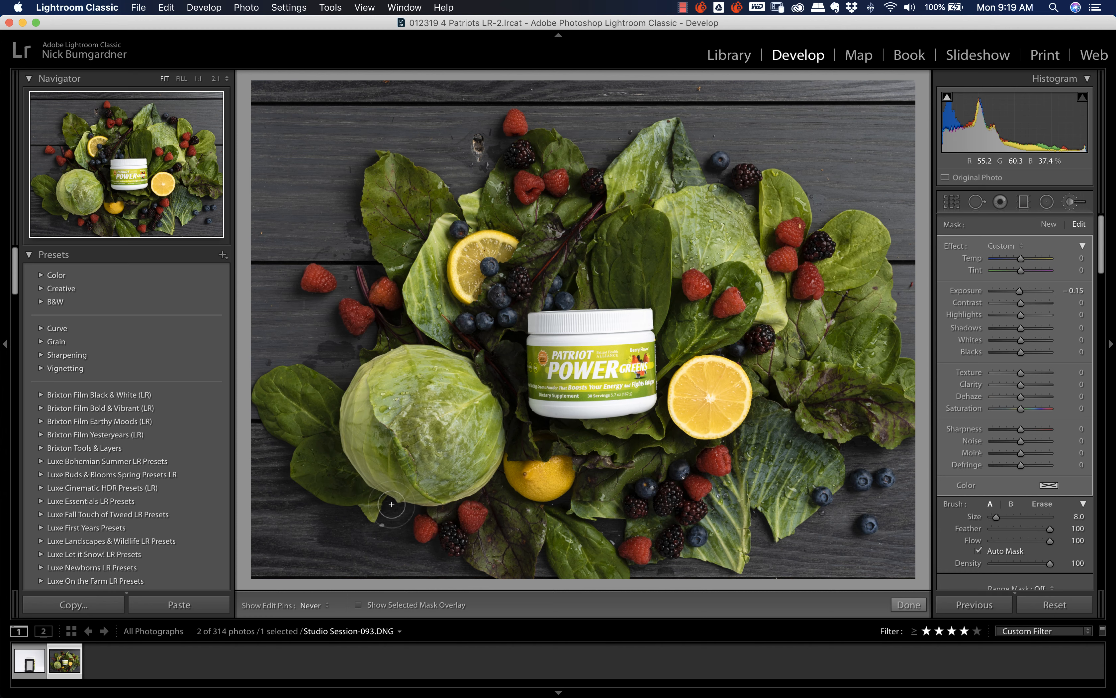
Burn the cabbage's right edge and the lower part of the jar with a size 5 brush
{"action": "key", "text": "bracketleft"}
{"action": "key", "text": "bracketleft"}
{"action": "key", "text": "bracketright"}
{"action": "key", "text": "bracketleft"}
{"action": "mouse_move", "coordinate": [506, 416]}
{"action": "left_mouse_down"}
{"action": "mouse_move", "coordinate": [493, 377]}
{"action": "mouse_move", "coordinate": [519, 451]}
{"action": "mouse_move", "coordinate": [484, 372]}
{"action": "left_mouse_up"}
{"action": "mouse_move", "coordinate": [564, 383]}
{"action": "left_mouse_down"}
{"action": "mouse_move", "coordinate": [526, 307]}
{"action": "mouse_move", "coordinate": [532, 362]}
{"action": "mouse_move", "coordinate": [598, 412]}
{"action": "left_mouse_up"}
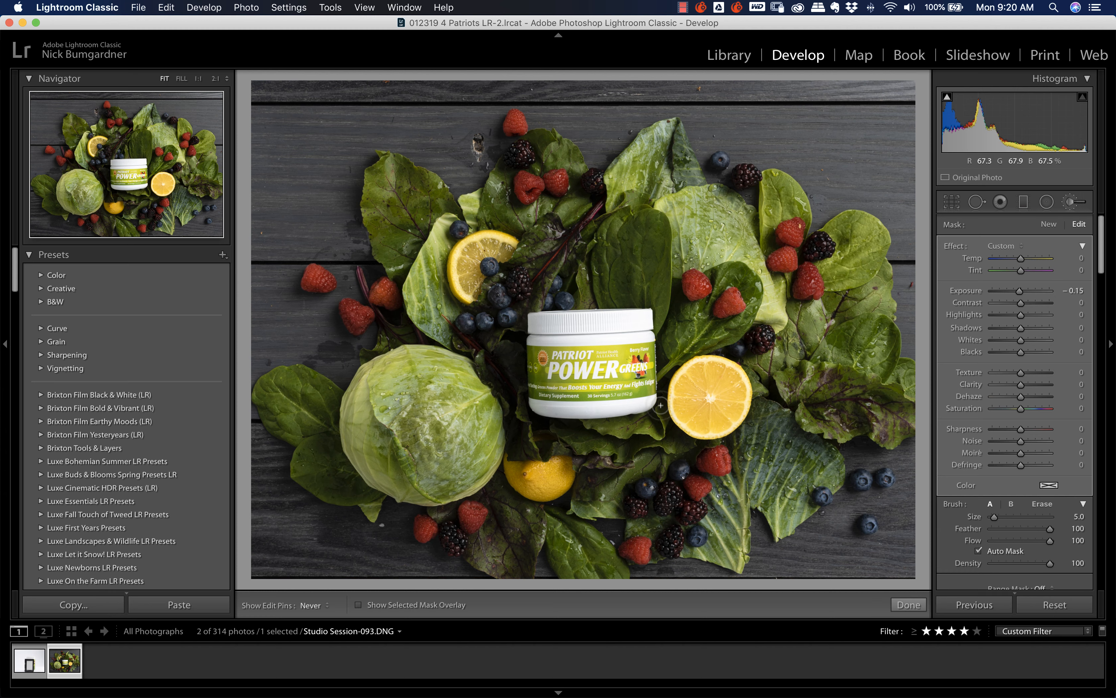
Reduce the brush size and burn the leaf edges left of the lemon slice and above the jar
{"action": "scroll", "coordinate": [476, 322], "scroll_direction": "down", "scroll_amount": 2}
{"action": "left_click_drag", "start_coordinate": [365, 294], "coordinate": [447, 236]}
{"action": "mouse_move", "coordinate": [654, 215]}
{"action": "left_mouse_down"}
{"action": "mouse_move", "coordinate": [659, 260]}
{"action": "mouse_move", "coordinate": [631, 351]}
{"action": "left_mouse_up"}
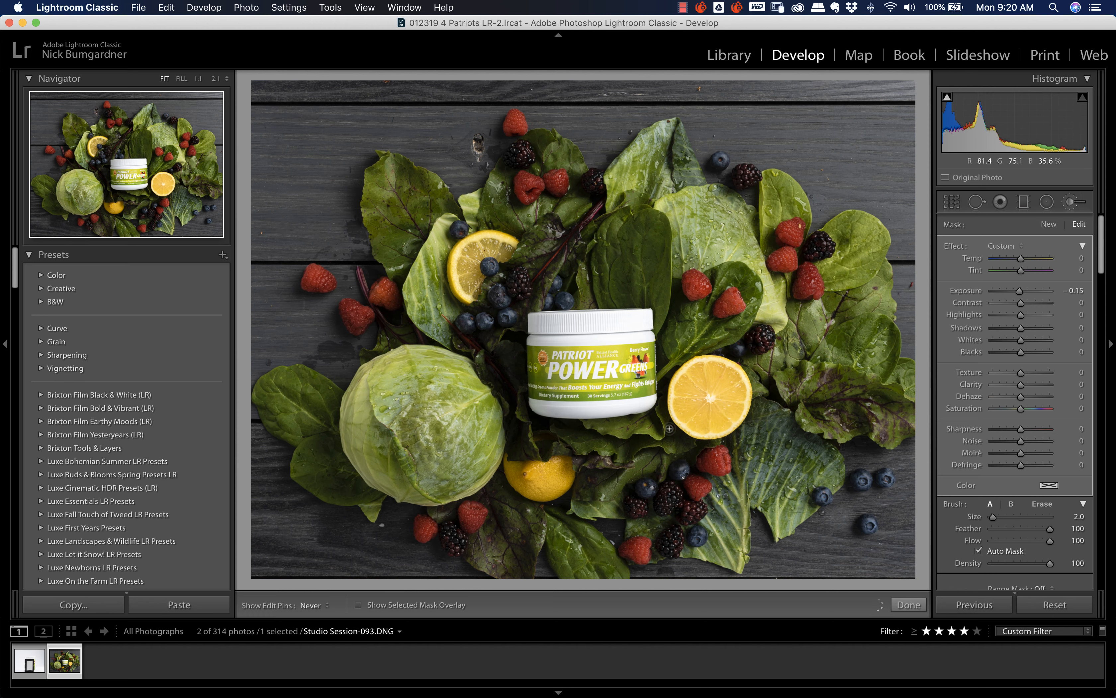
Enlarge the brush to size 20 and burn the wooden background along the photo's upper edge
{"action": "scroll", "coordinate": [726, 517], "scroll_direction": "up", "scroll_amount": 4}
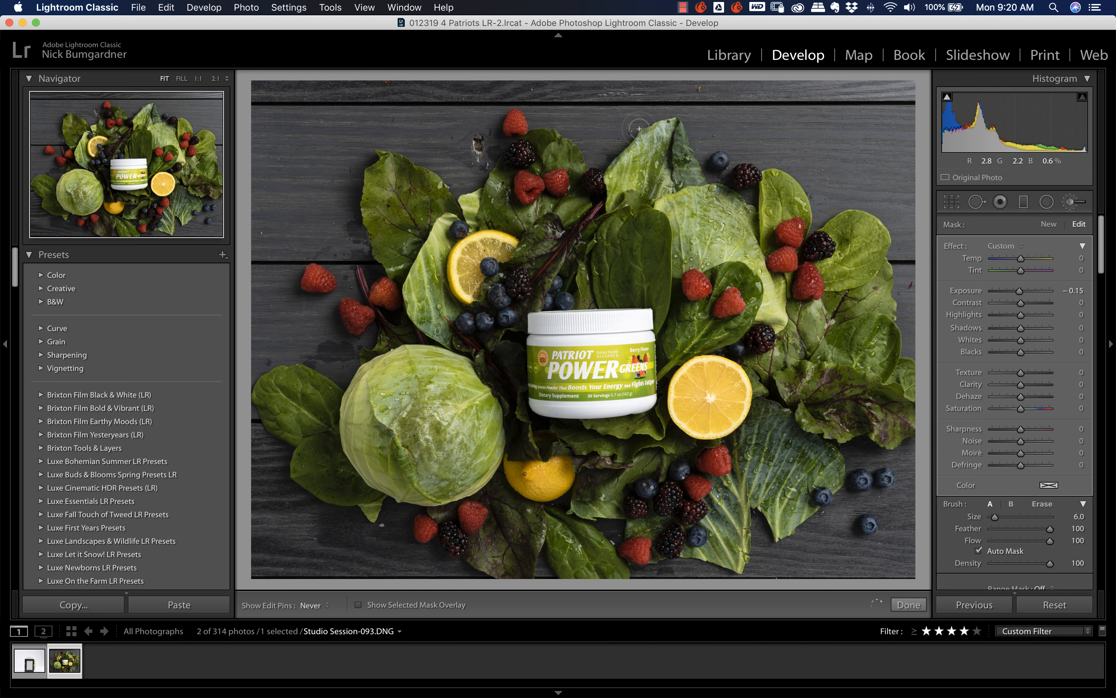
{"action": "key", "text": "bracketright"}
{"action": "key", "text": "bracketright"}
{"action": "key", "text": "bracketright"}
{"action": "key", "text": "bracketright"}
{"action": "key", "text": "bracketright"}
{"action": "key", "text": "bracketright"}
{"action": "key", "text": "bracketright"}
{"action": "key", "text": "bracketright"}
{"action": "key", "text": "bracketright"}
{"action": "key", "text": "bracketright"}
{"action": "key", "text": "bracketright"}
{"action": "key", "text": "bracketright"}
{"action": "key", "text": "bracketright"}
{"action": "key", "text": "bracketright"}
{"action": "mouse_move", "coordinate": [429, 96]}
{"action": "left_mouse_down"}
{"action": "mouse_move", "coordinate": [268, 107]}
{"action": "mouse_move", "coordinate": [279, 105]}
{"action": "mouse_move", "coordinate": [267, 534]}
{"action": "mouse_move", "coordinate": [432, 556]}
{"action": "mouse_move", "coordinate": [929, 542]}
{"action": "mouse_move", "coordinate": [905, 138]}
{"action": "left_mouse_up"}
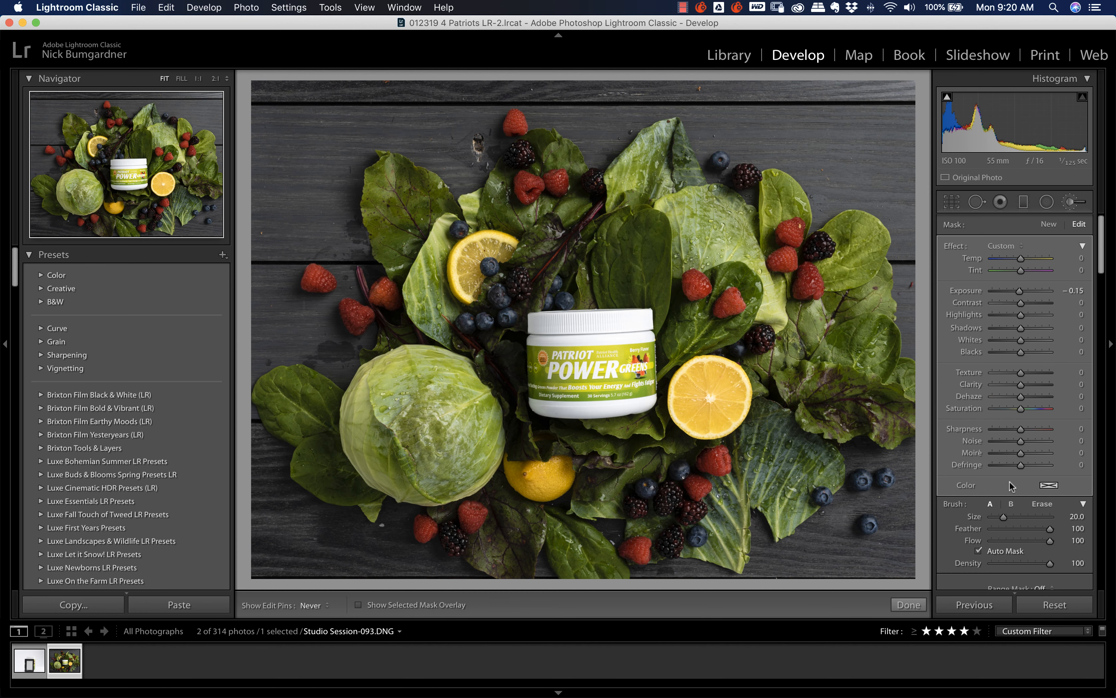
Compare the dodged and burned photo with its before view
{"action": "key", "text": "backslash"}
{"action": "key", "text": "backslash"}
{"action": "key", "text": "backslash"}
{"action": "key", "text": "backslash"}
{"action": "key", "text": "backslash"}
{"action": "key", "text": "backslash"}
{"action": "key", "text": "backslash"}
{"action": "key", "text": "backslash"}
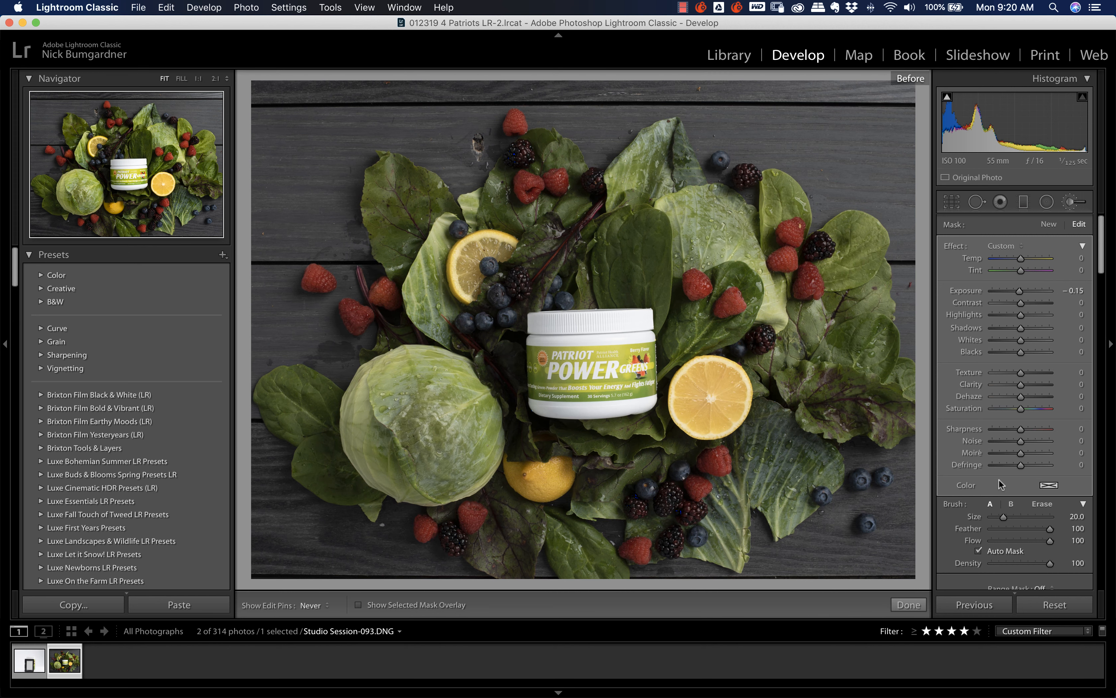